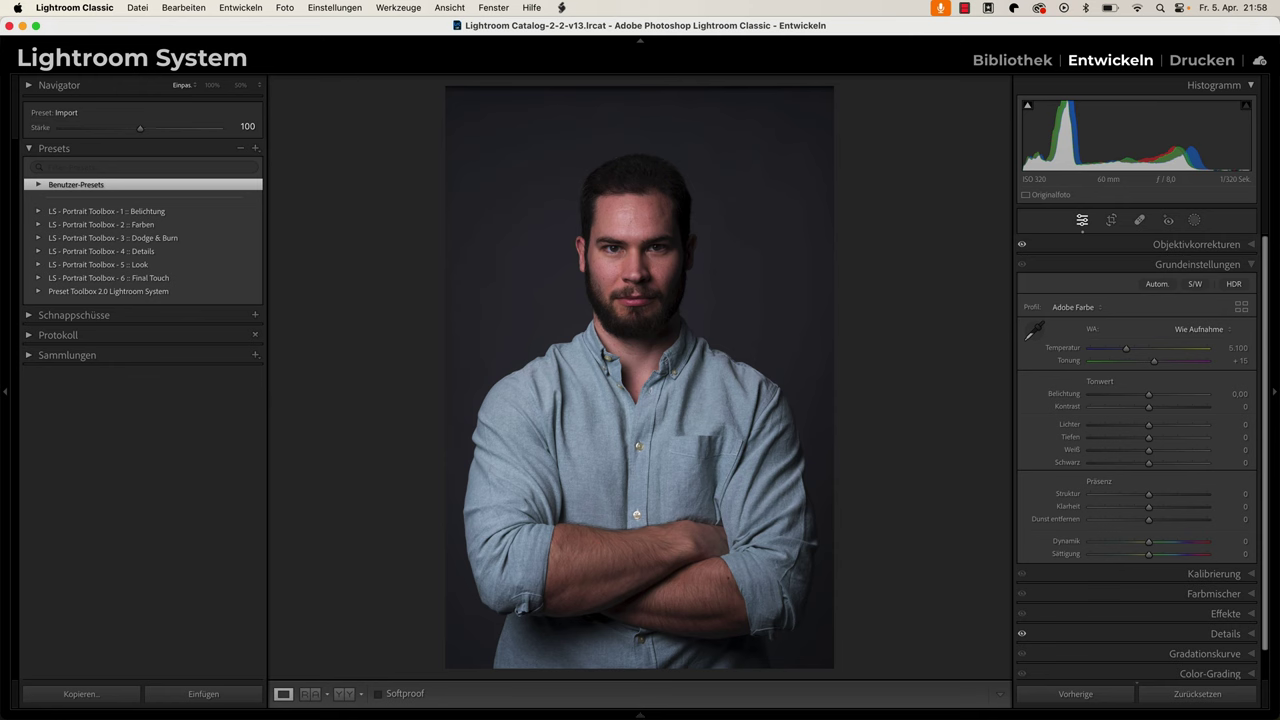
# Clear the current preset selection and briefly browse the Look preset folder
pyautogui.click(290, 300)
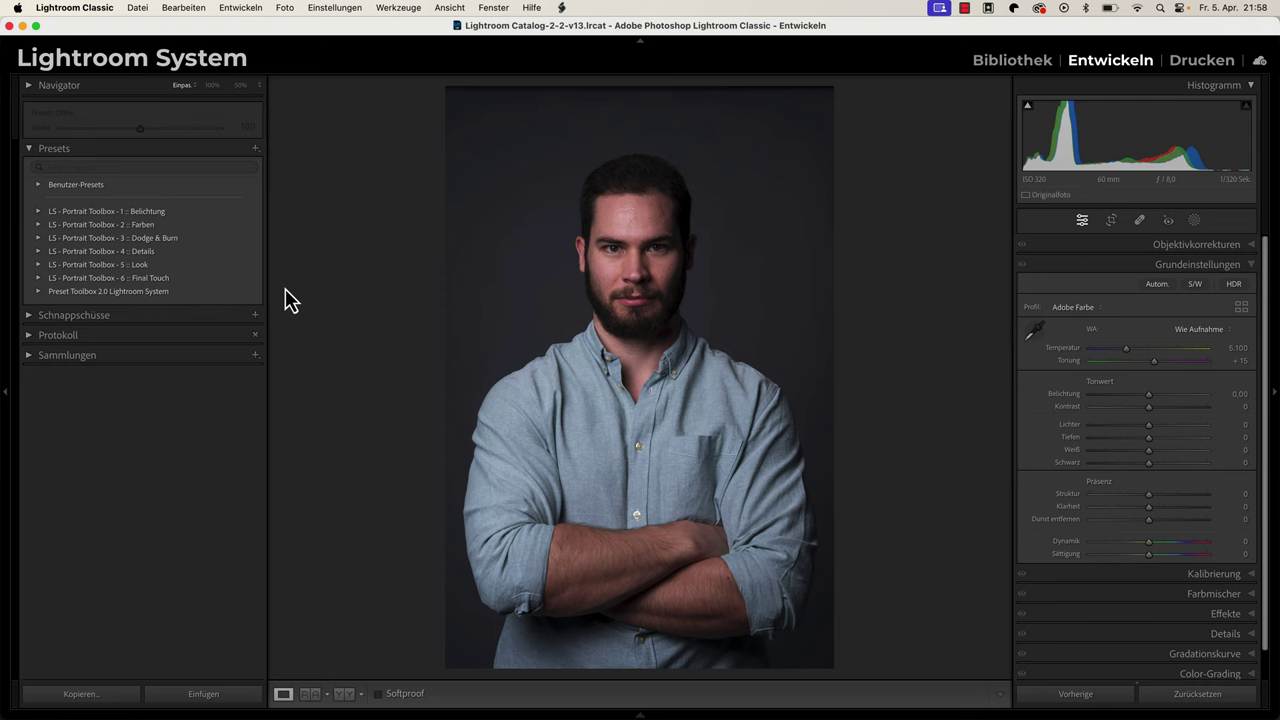
pyautogui.click(37, 266)
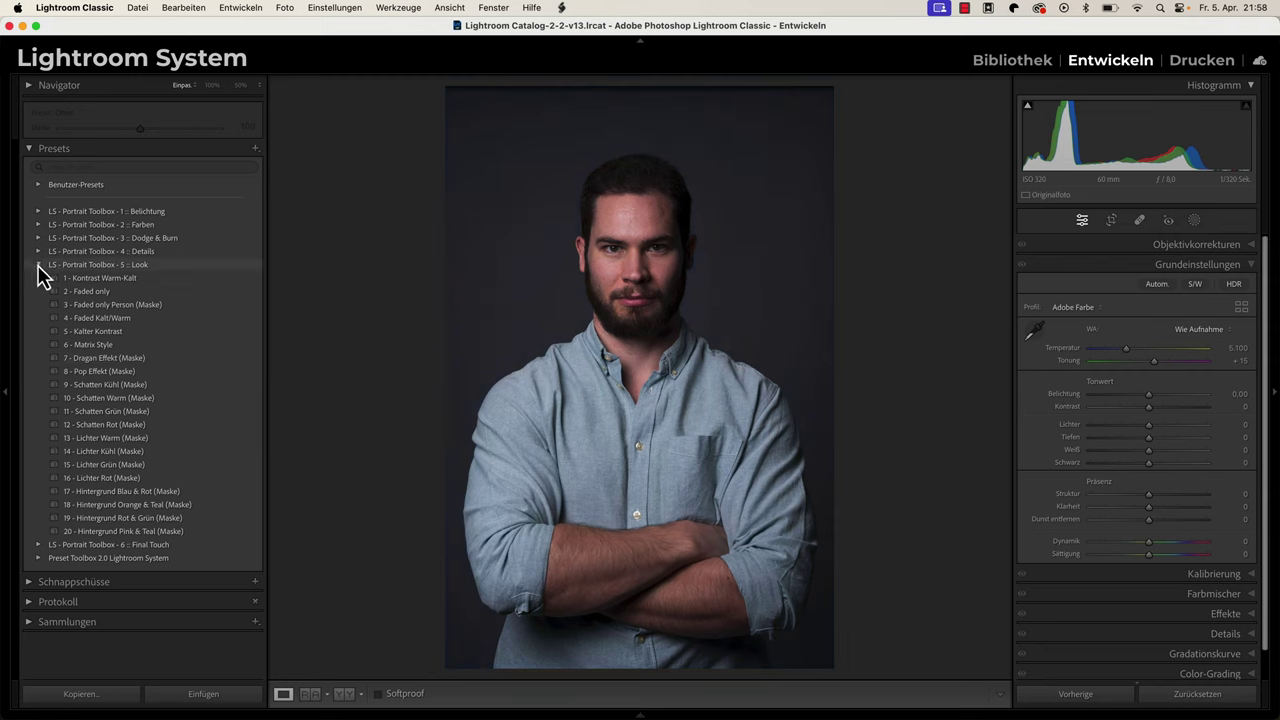
pyautogui.click(38, 265)
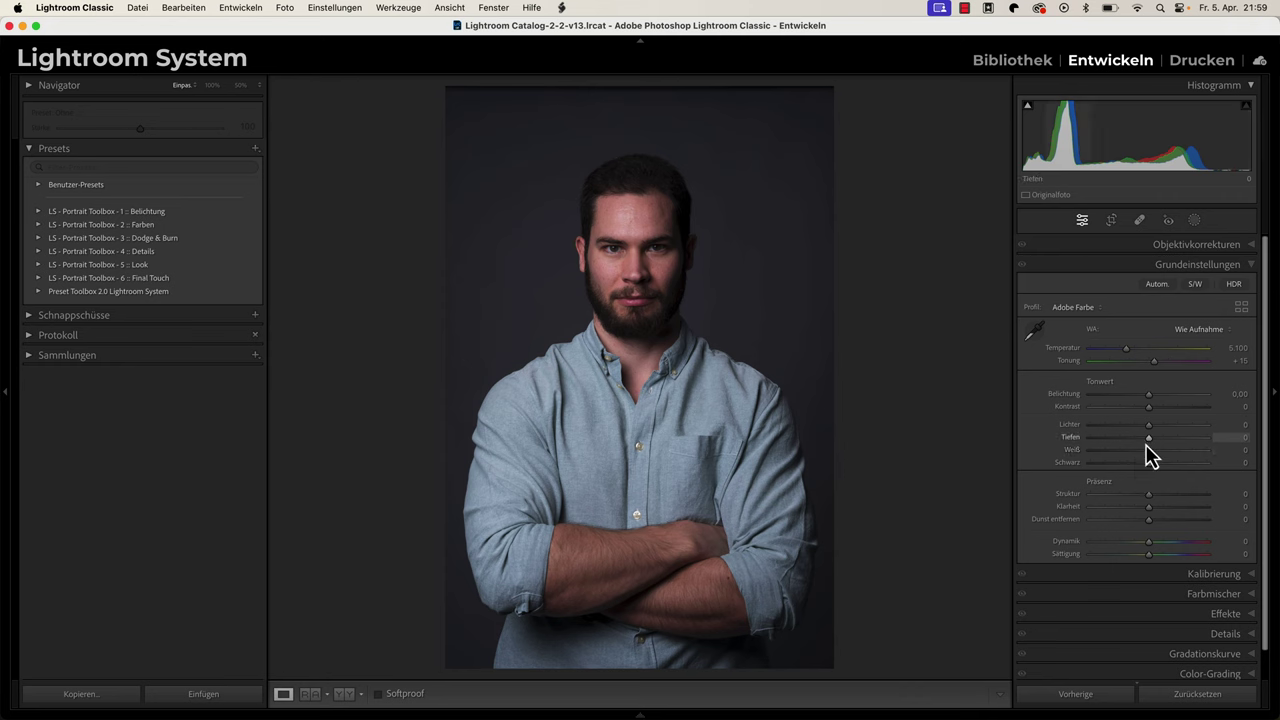
# Set shadows +70, whites +19, blacks −13 and contrast +20 in the Basic panel
pyautogui.moveTo(1149, 437)
pyautogui.mouseDown()
pyautogui.moveTo(1189, 437)
pyautogui.moveTo(1107, 425)
pyautogui.mouseUp()
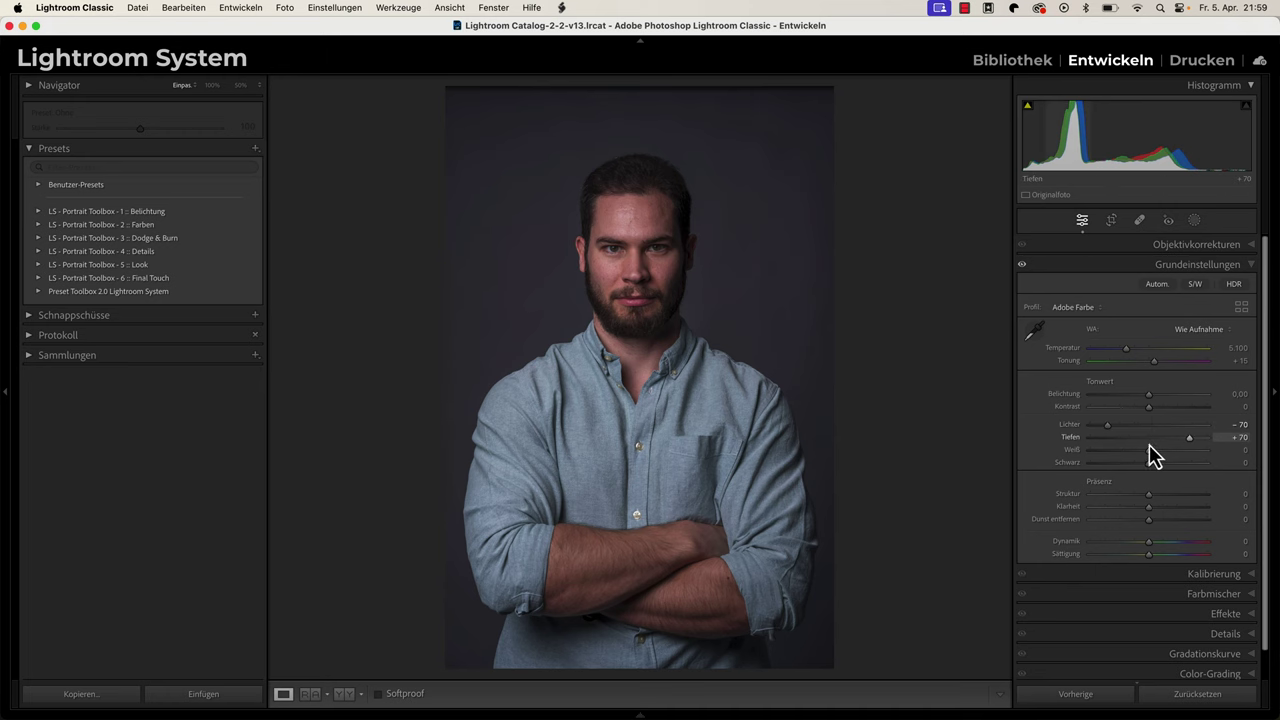
pyautogui.moveTo(1148, 451); pyautogui.dragTo(1160, 451)
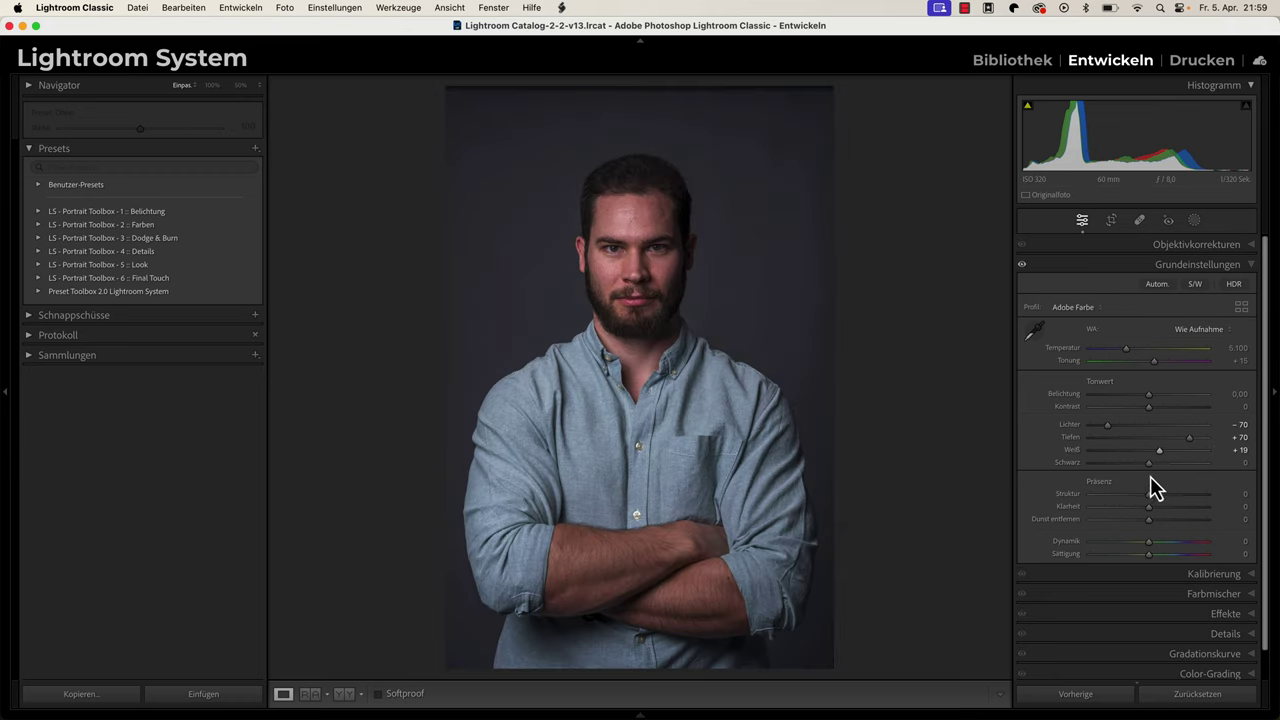
pyautogui.moveTo(1148, 463); pyautogui.dragTo(1140, 466)
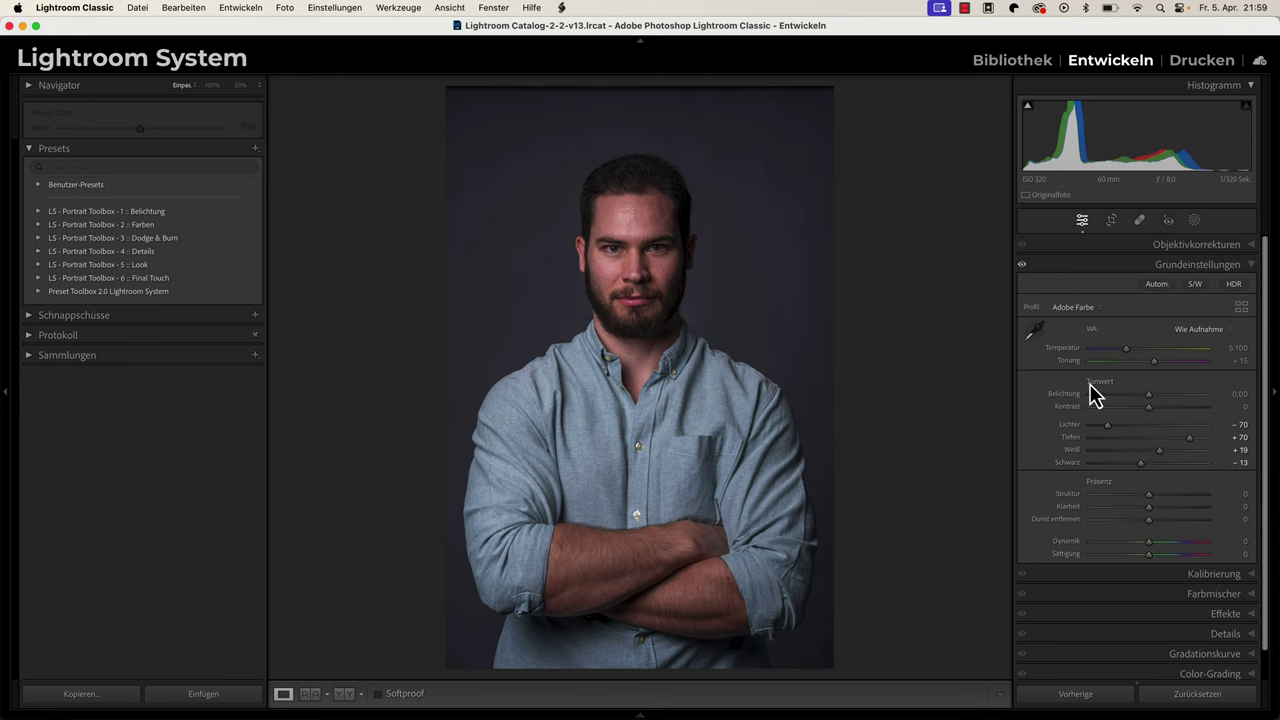
pyautogui.moveTo(1150, 408); pyautogui.dragTo(1161, 407)
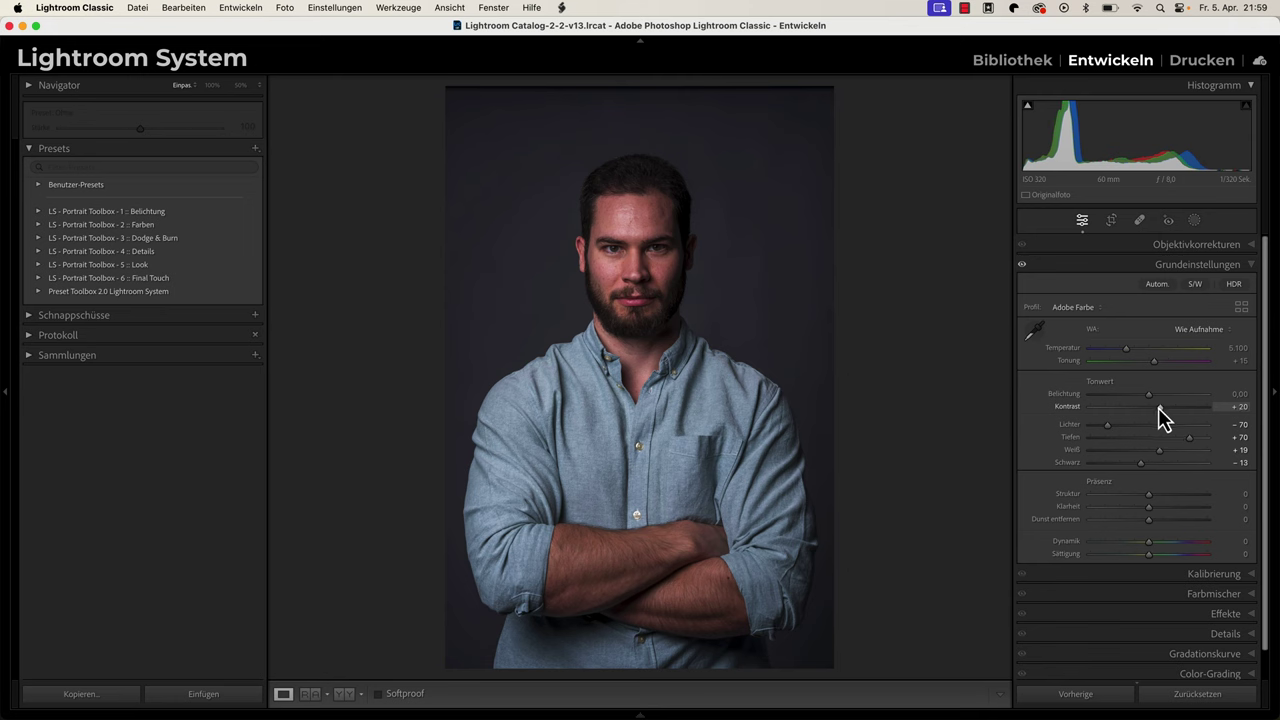
pyautogui.moveTo(1158, 407); pyautogui.dragTo(1158, 407)
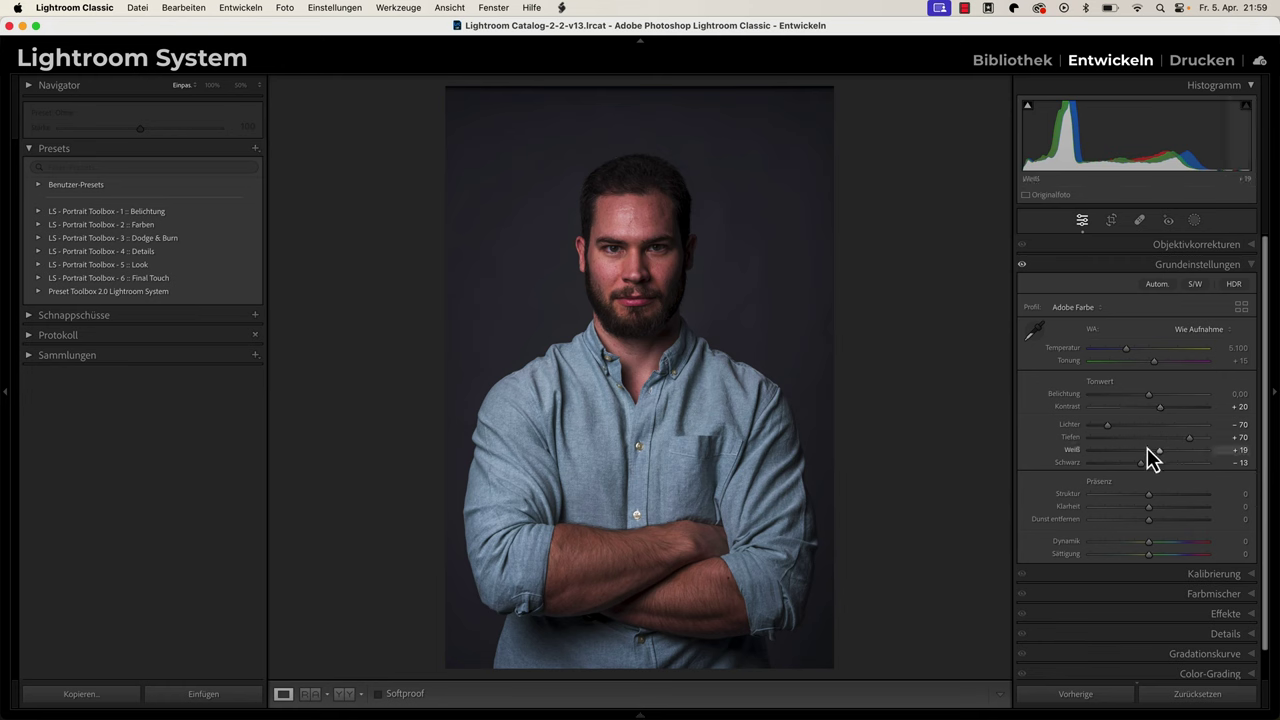
# Zoom in on the man's face, then set Clarity +35 and Texture +20
pyautogui.click(630, 226)
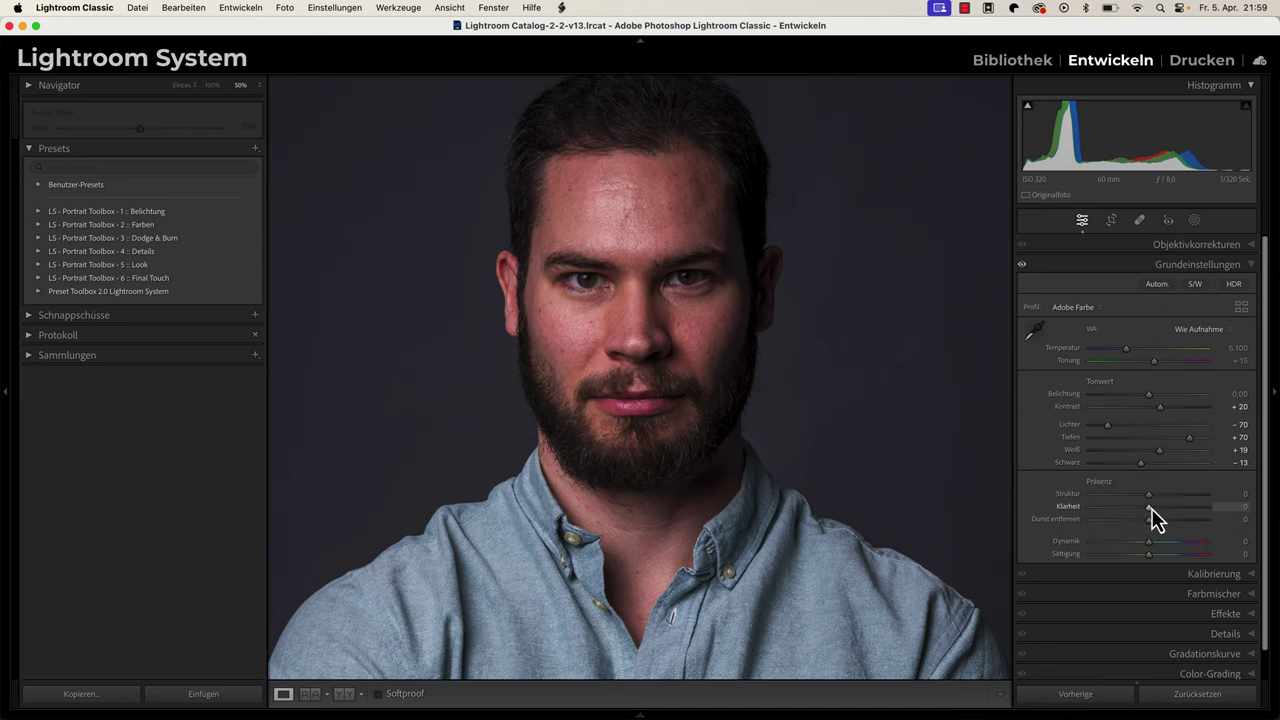
pyautogui.moveTo(1151, 506); pyautogui.dragTo(1171, 507)
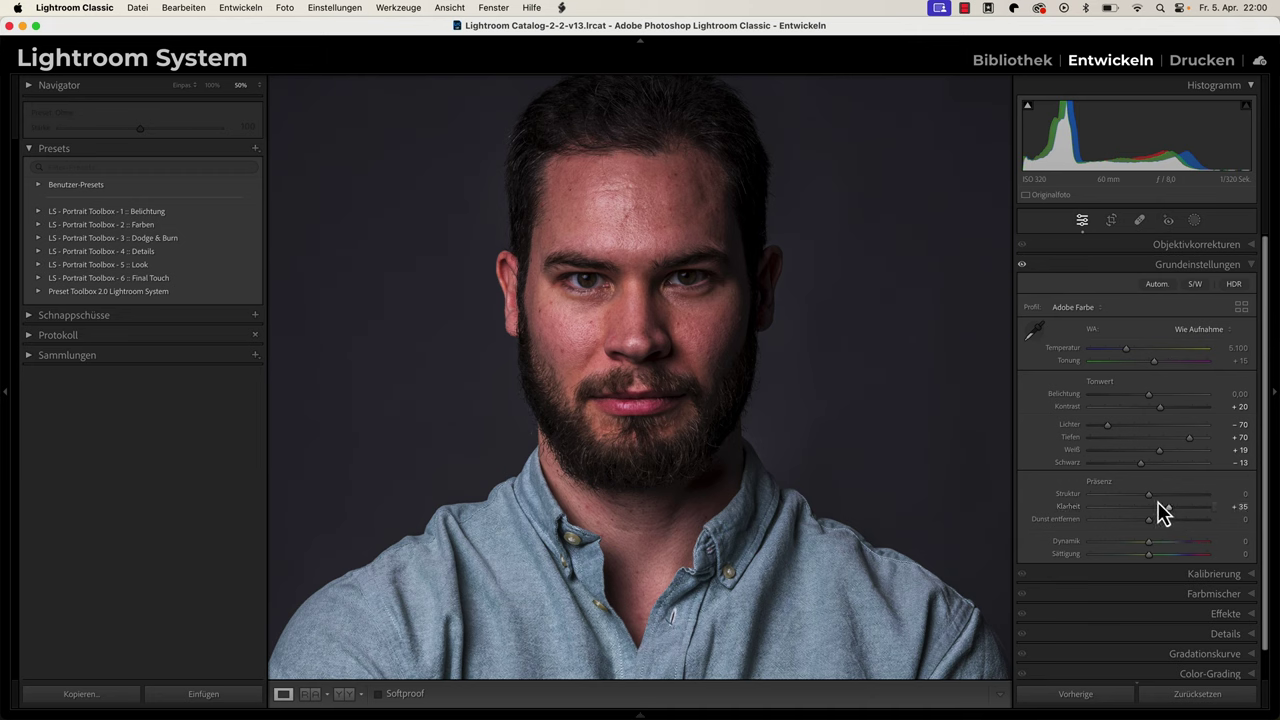
pyautogui.moveTo(1149, 494)
pyautogui.mouseDown()
pyautogui.moveTo(1212, 494)
pyautogui.moveTo(1162, 495)
pyautogui.mouseUp()
pyautogui.press('\\')
pyautogui.press('\\')
pyautogui.press('\\')
pyautogui.press('\\')
pyautogui.press('\\')
pyautogui.press('\\')
pyautogui.press('\\')
pyautogui.press('\\')
pyautogui.press('\\')
pyautogui.press('\\')
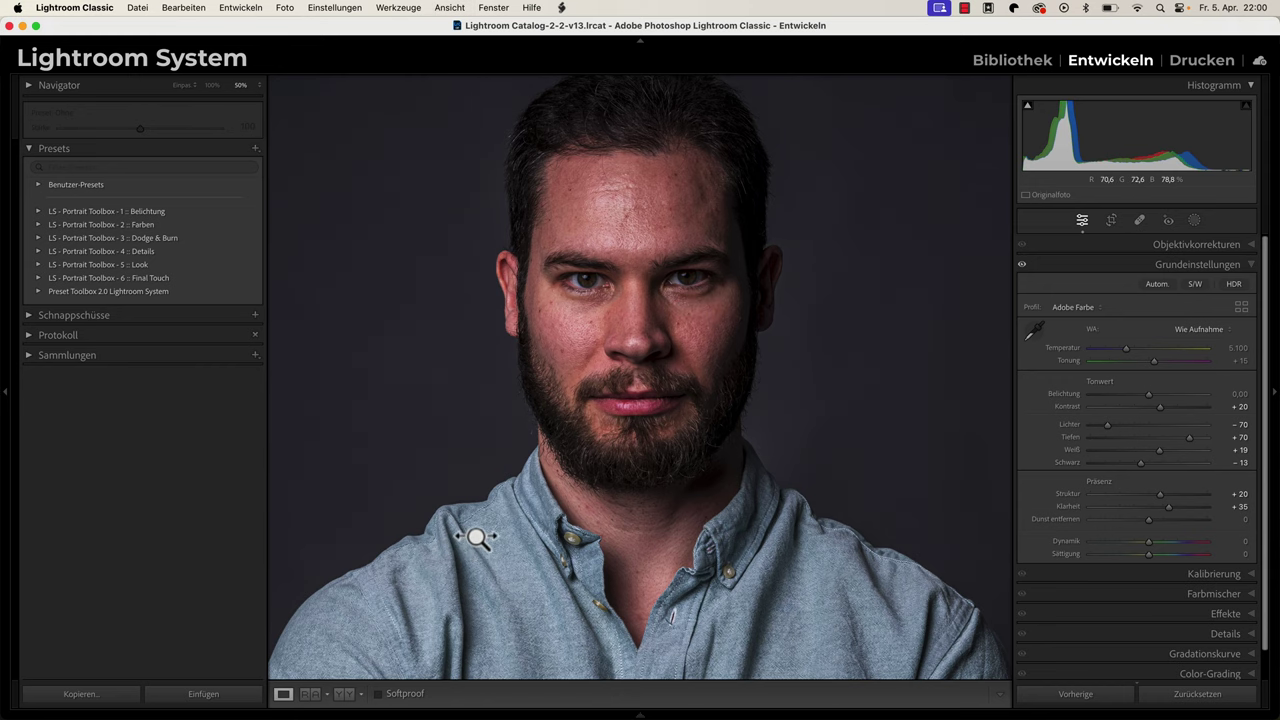
pyautogui.press('\\')
pyautogui.press('\\')
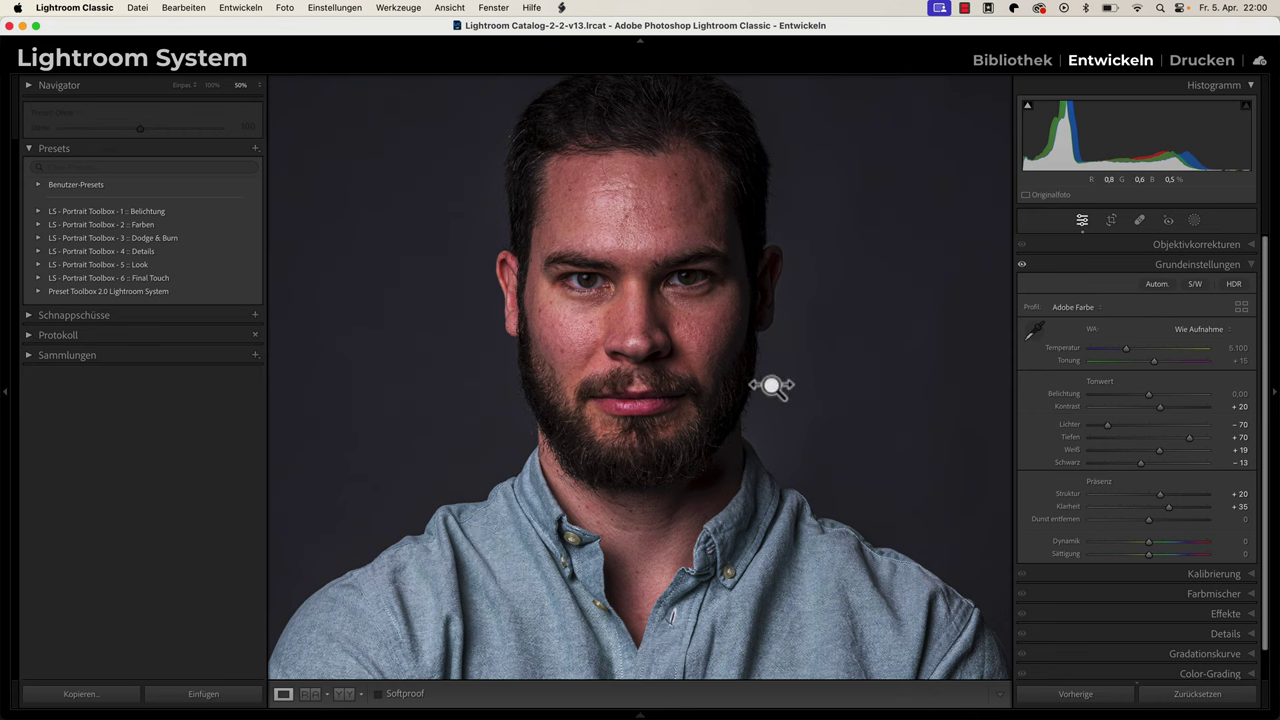
pyautogui.press('\\')
pyautogui.press('\\')
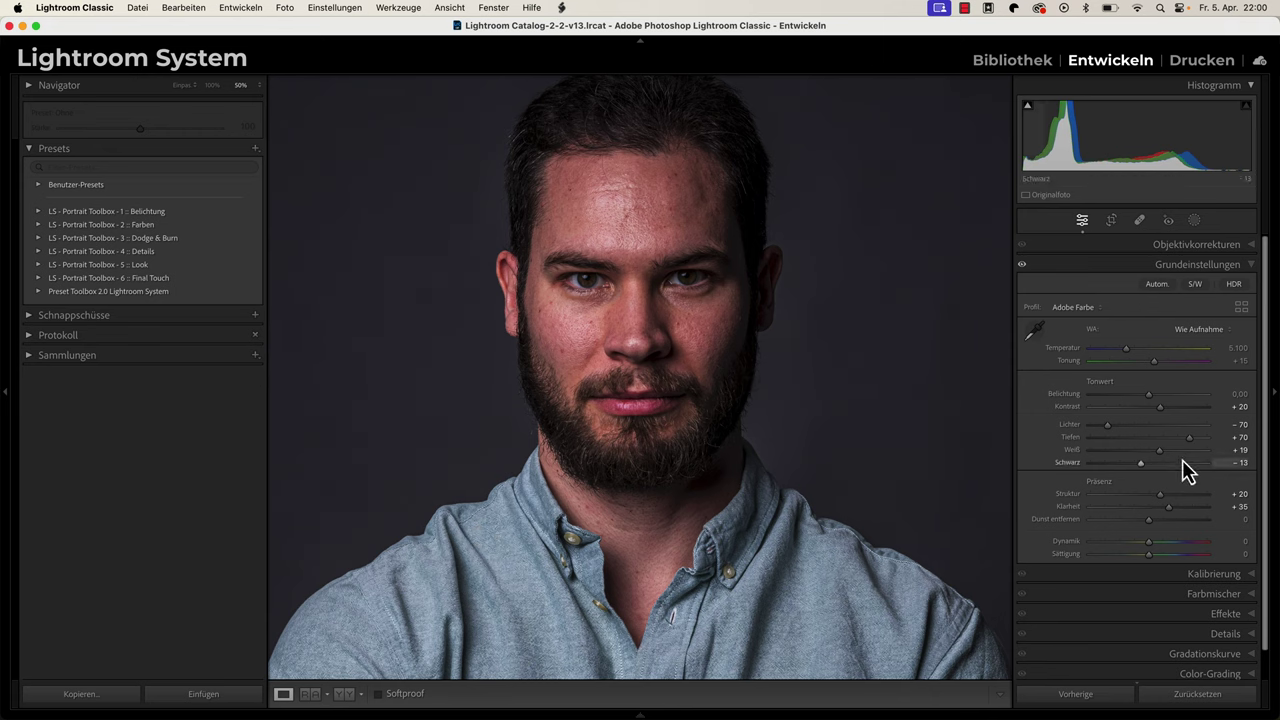
pyautogui.press('\\')
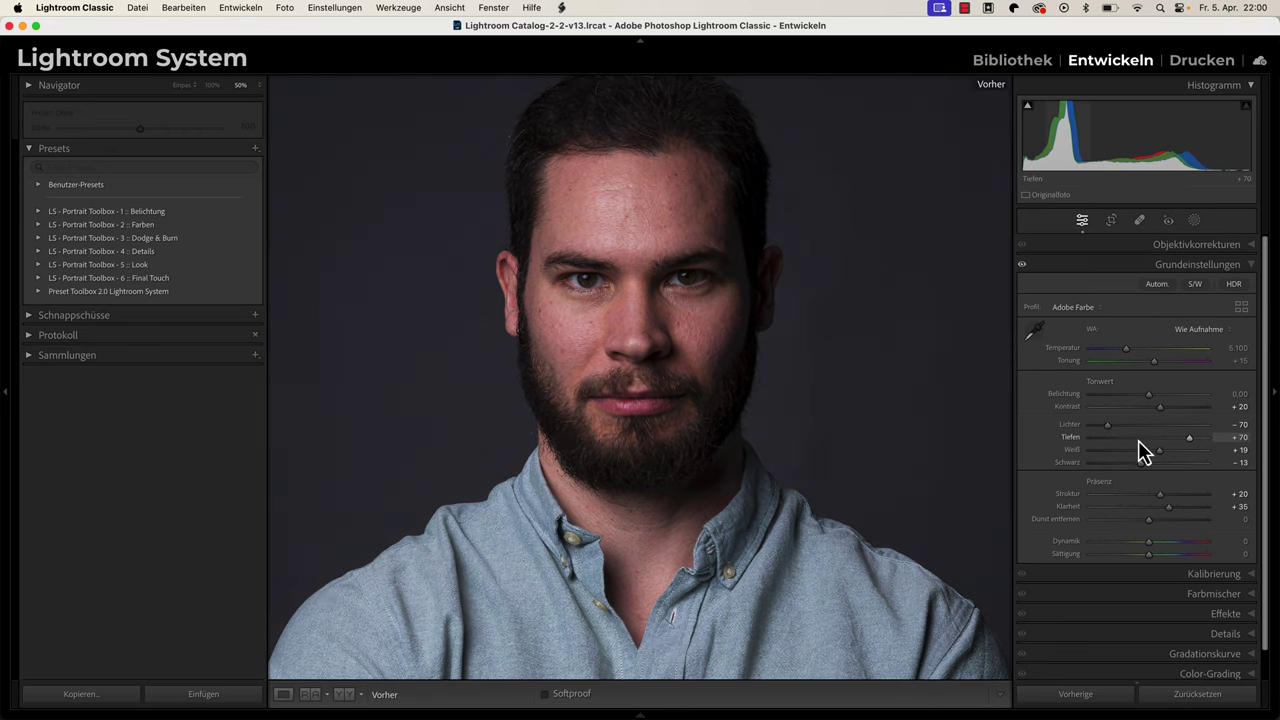
pyautogui.press('\\')
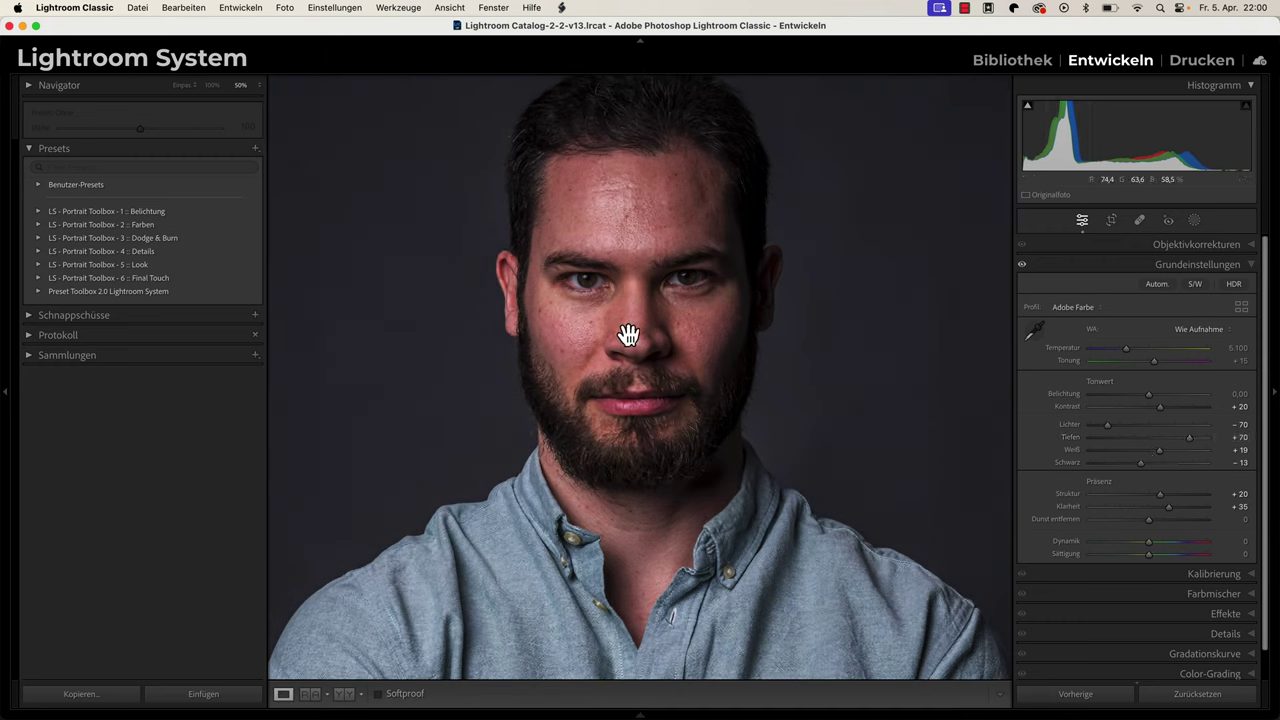
pyautogui.press('\\')
pyautogui.press('\\')
# Fit the photo in view and apply Farben preset 21 - Hintergrund kühler (Maske) at strength 60
pyautogui.click(617, 329)
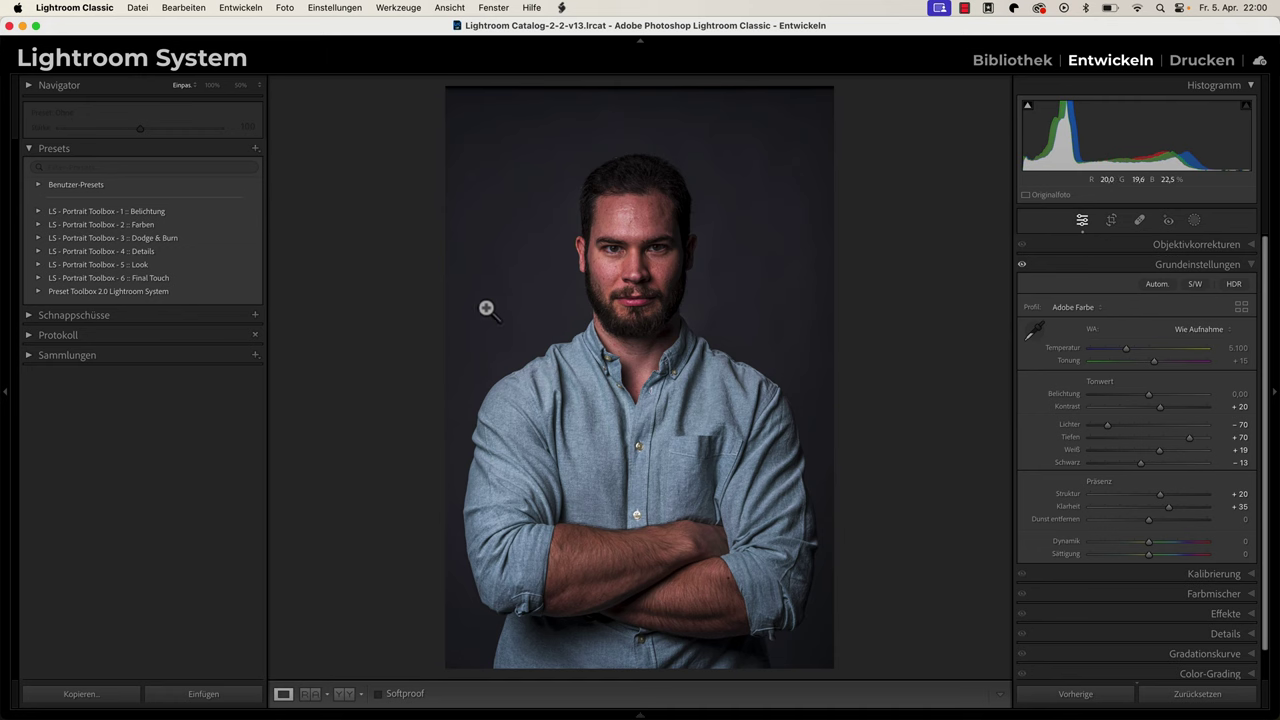
pyautogui.click(38, 225)
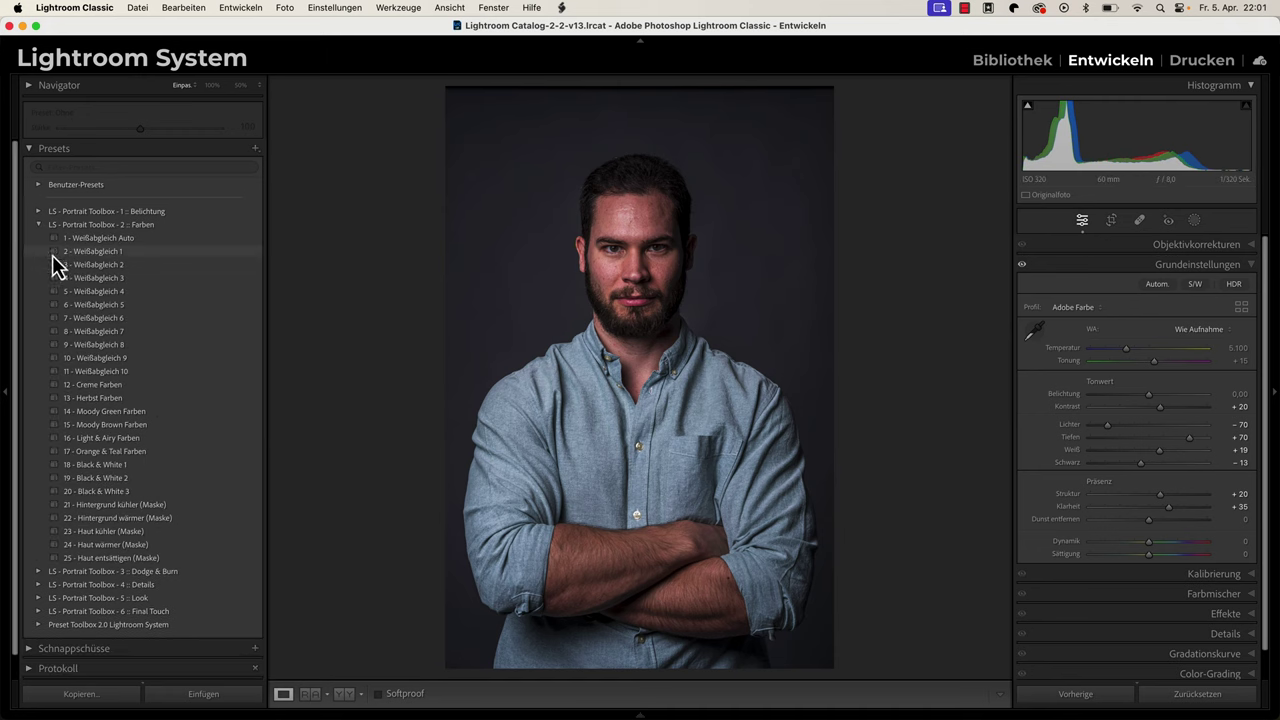
pyautogui.click(205, 510)
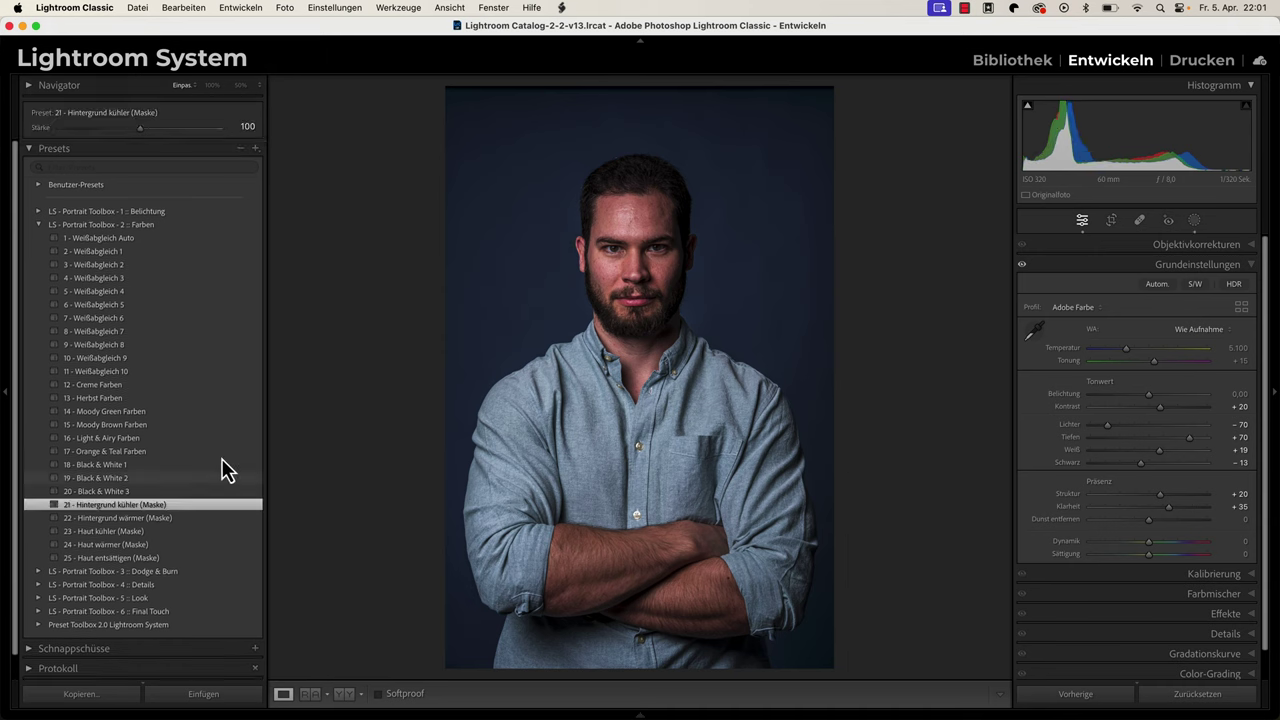
pyautogui.moveTo(140, 129); pyautogui.dragTo(107, 131)
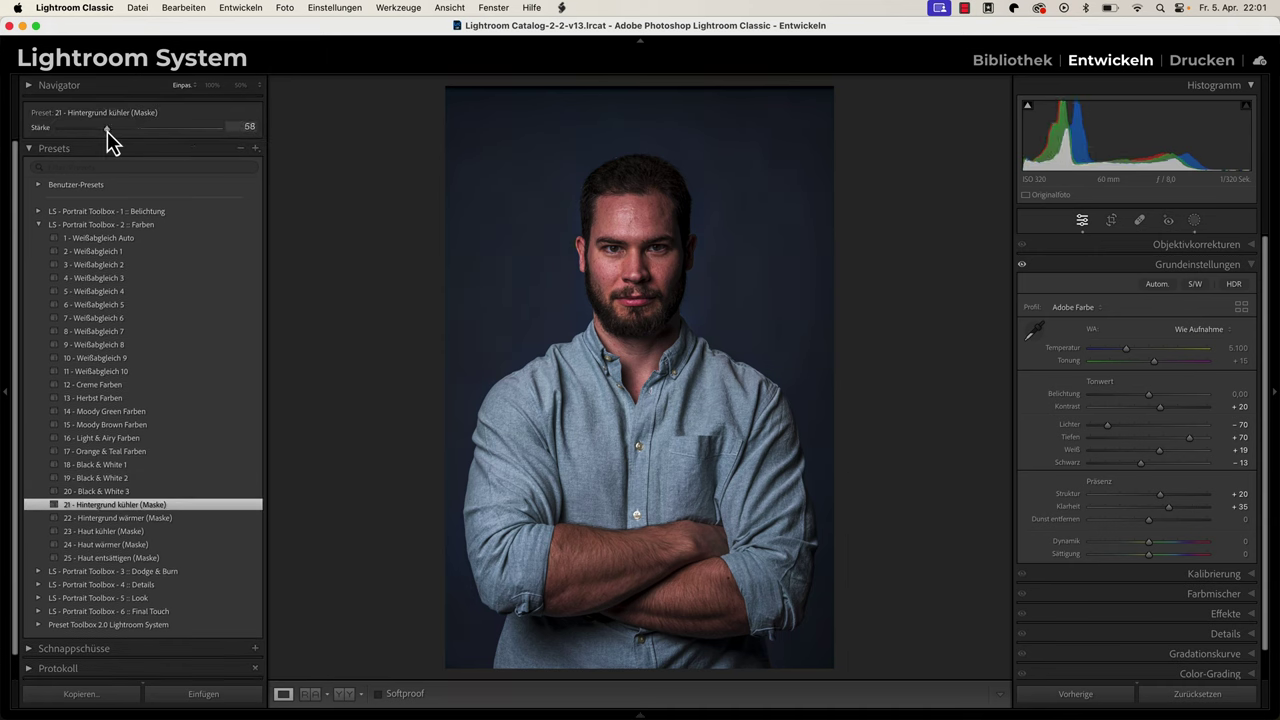
# Apply preset 24 - Haut wärmer (Maske) at strength 56
pyautogui.click(148, 546)
pyautogui.moveTo(140, 130)
pyautogui.mouseDown()
pyautogui.moveTo(109, 129)
pyautogui.moveTo(109, 141)
pyautogui.moveTo(103, 130)
pyautogui.mouseUp()
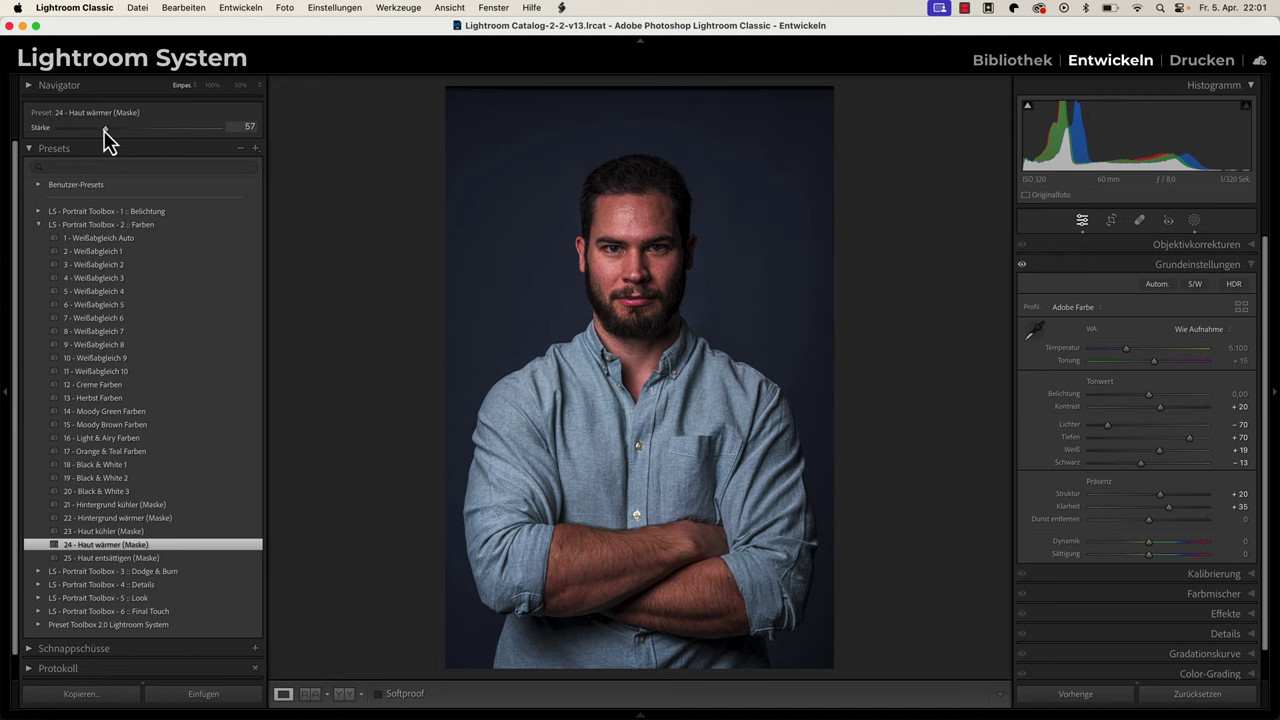
pyautogui.click(1112, 220)
# Pull the crop's top edge down to trim headroom above the head and commit
pyautogui.moveTo(642, 86); pyautogui.dragTo(642, 103)
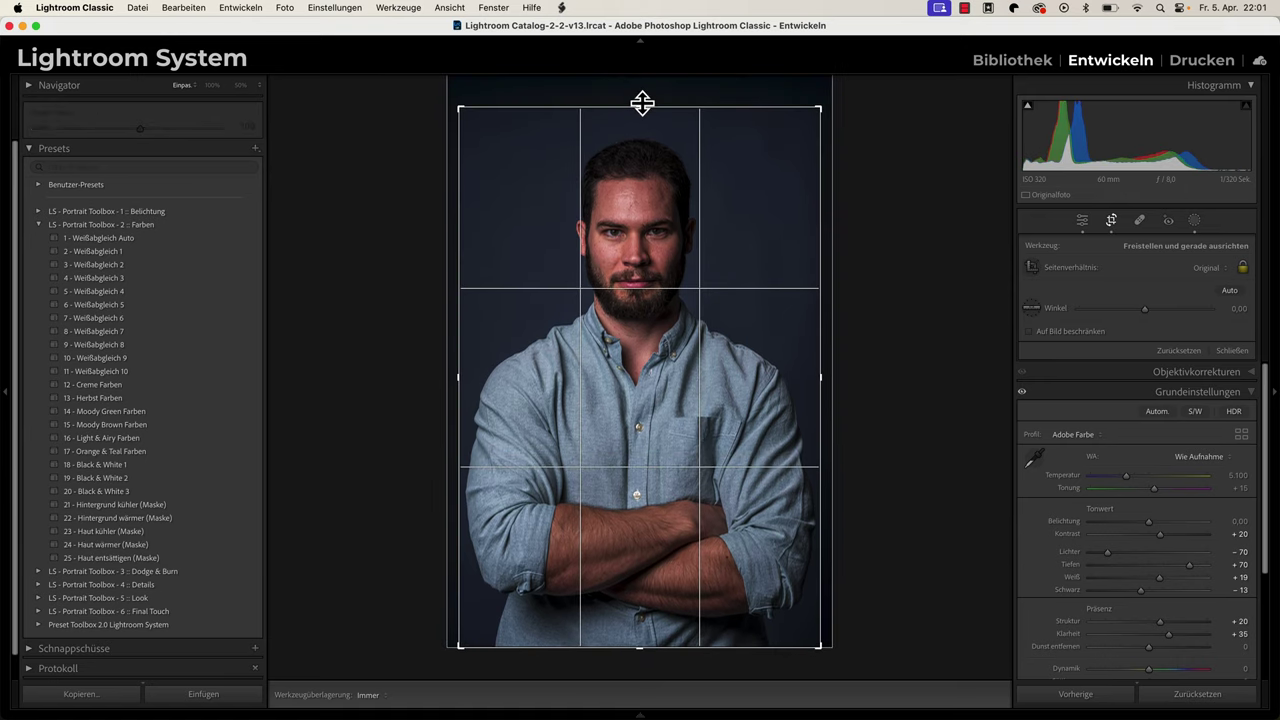
pyautogui.press('Return')
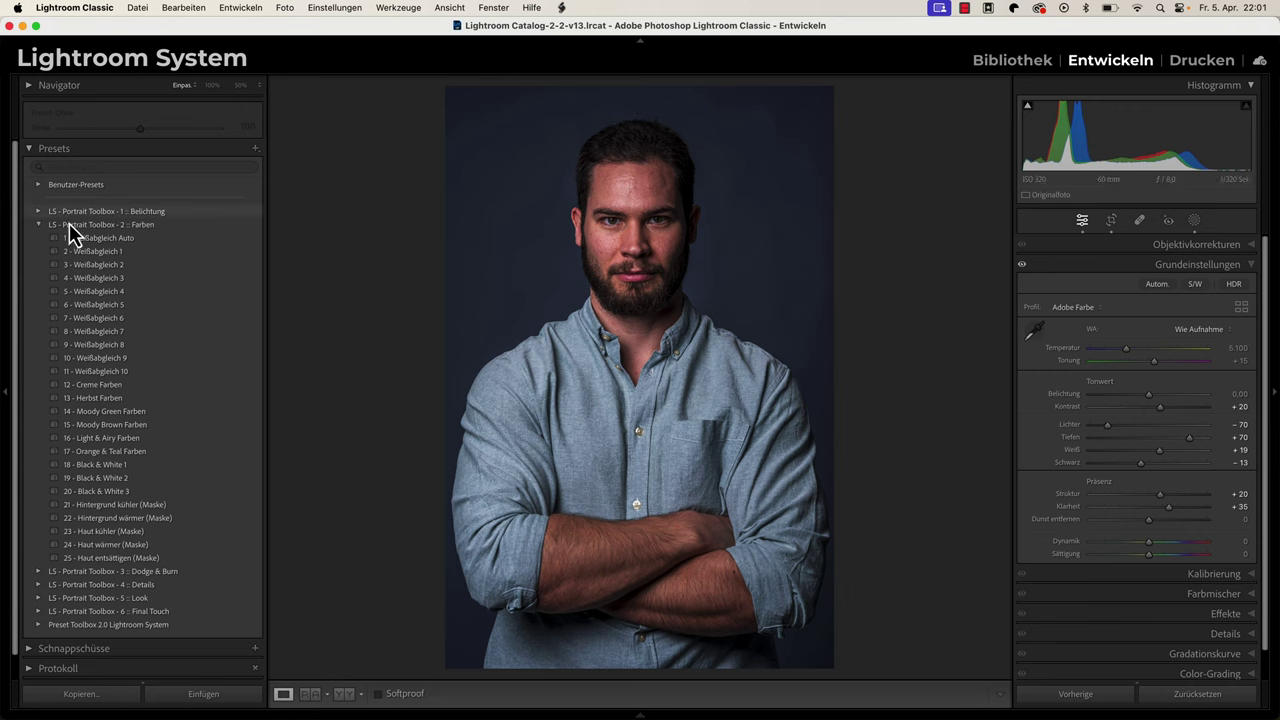
# Apply the Dodge & Burn presets Augen Iris betonen, Augen Iris aufhellen and Augenbrauen abdunkeln
pyautogui.click(39, 226)
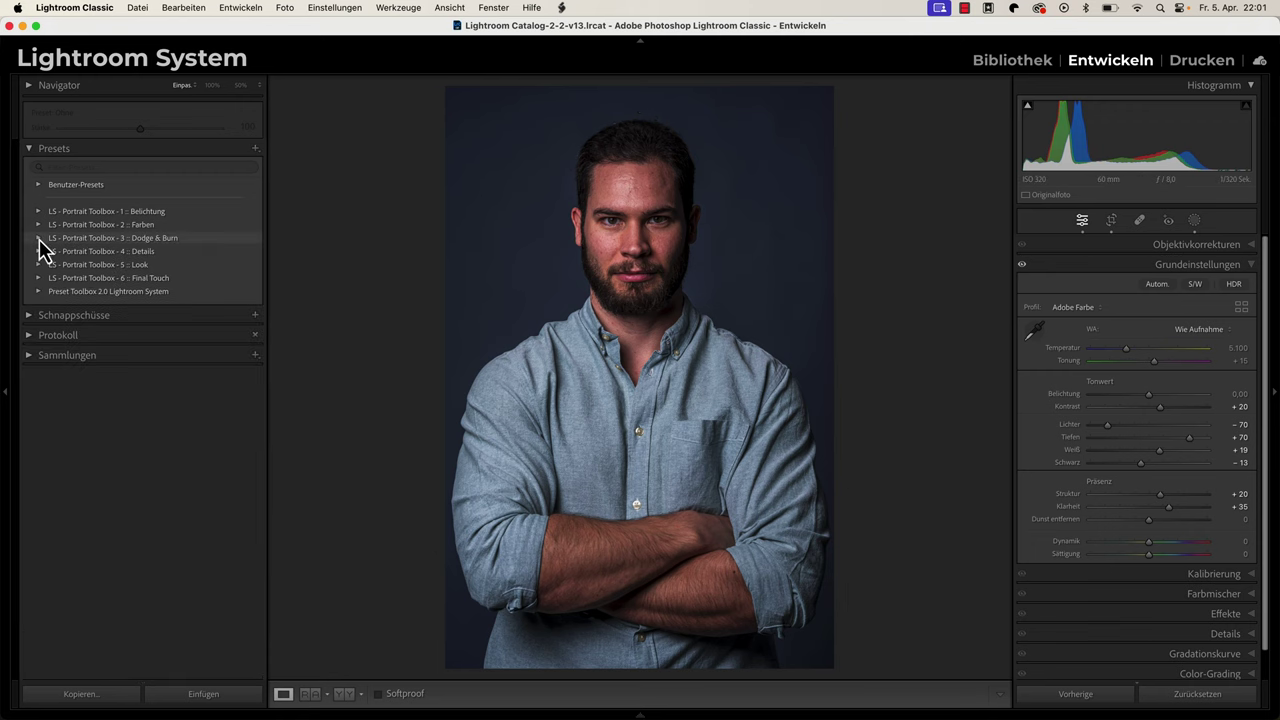
pyautogui.click(39, 239)
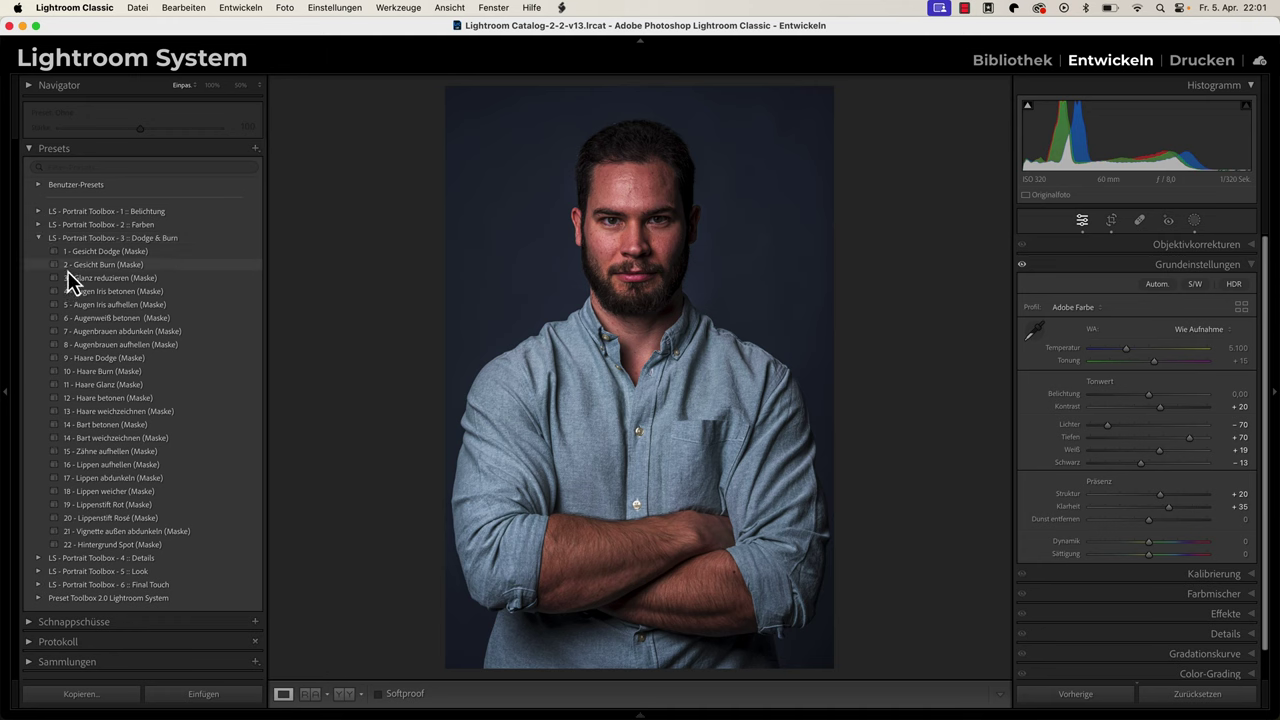
pyautogui.click(95, 292)
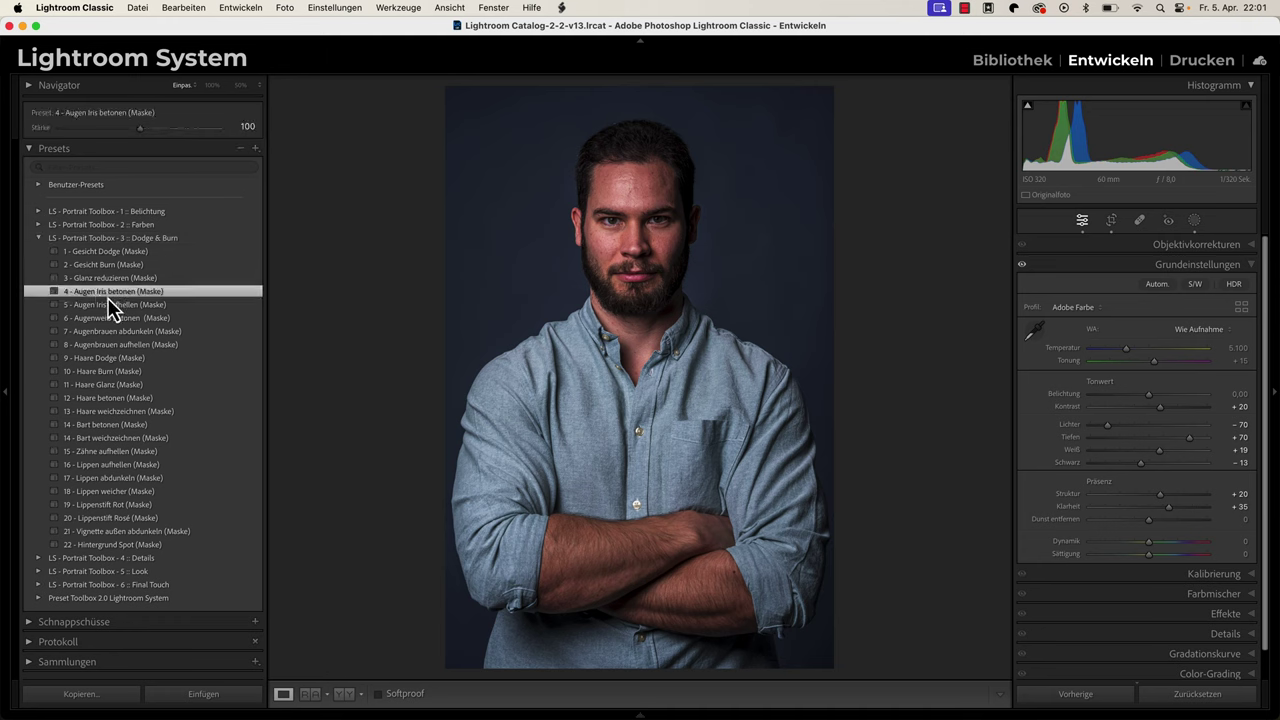
pyautogui.click(134, 306)
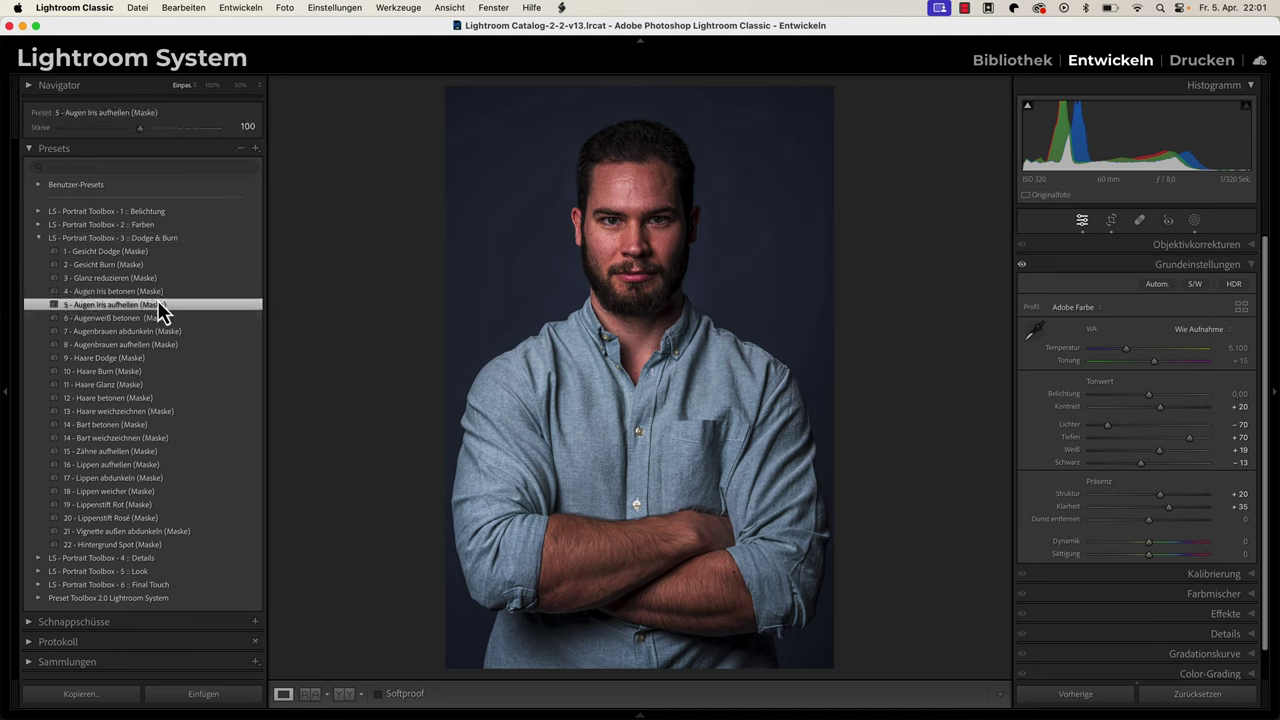
pyautogui.click(199, 332)
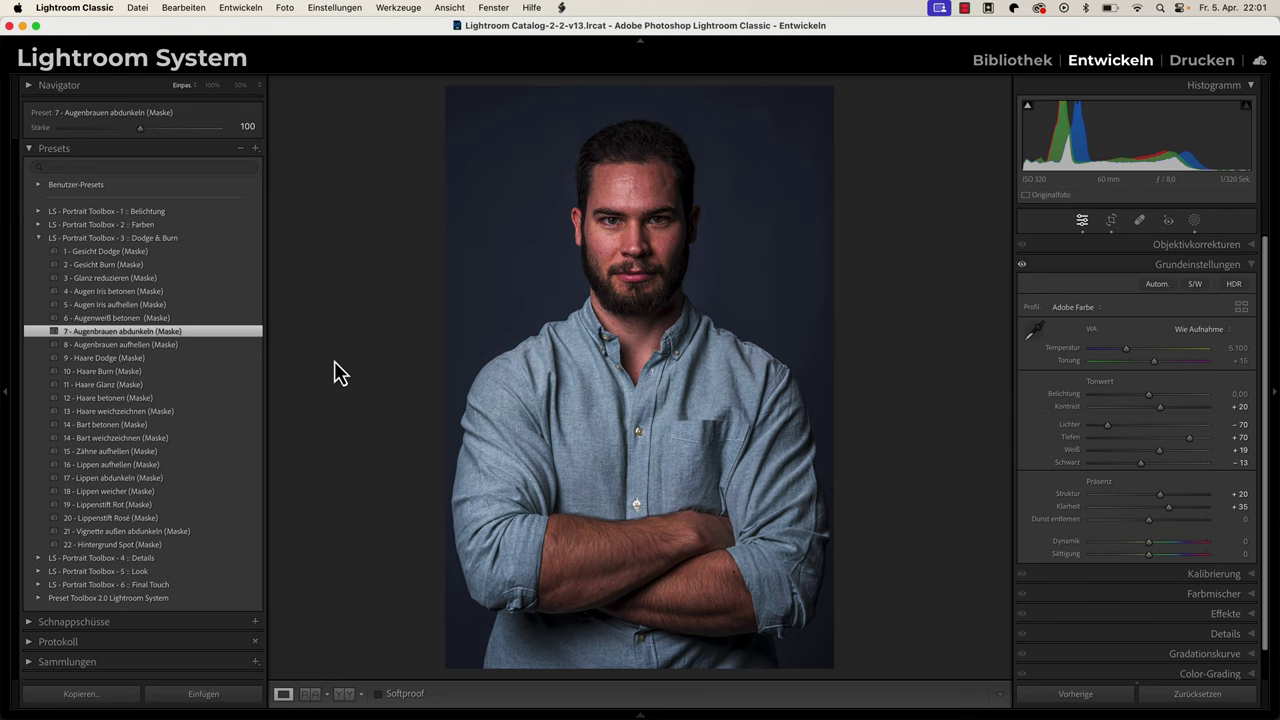
# Toggle the before/after view several times to compare the edit with the original
pyautogui.press('\\')
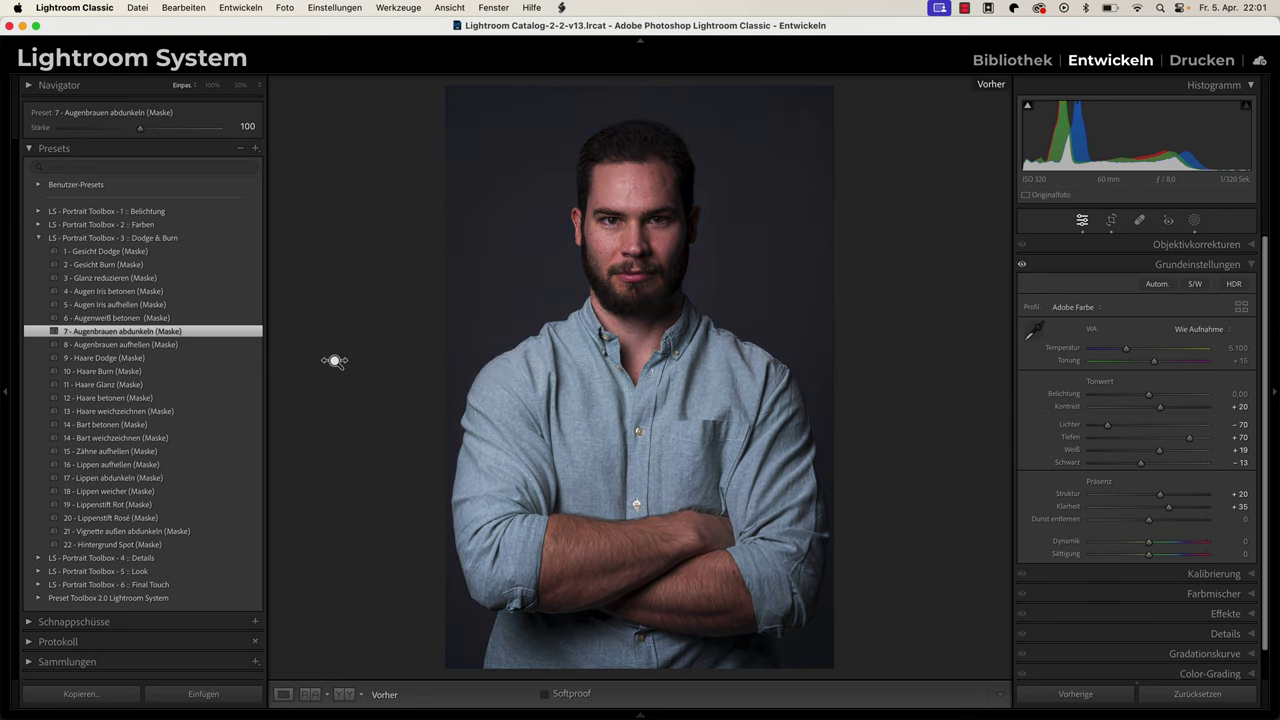
pyautogui.press('\\')
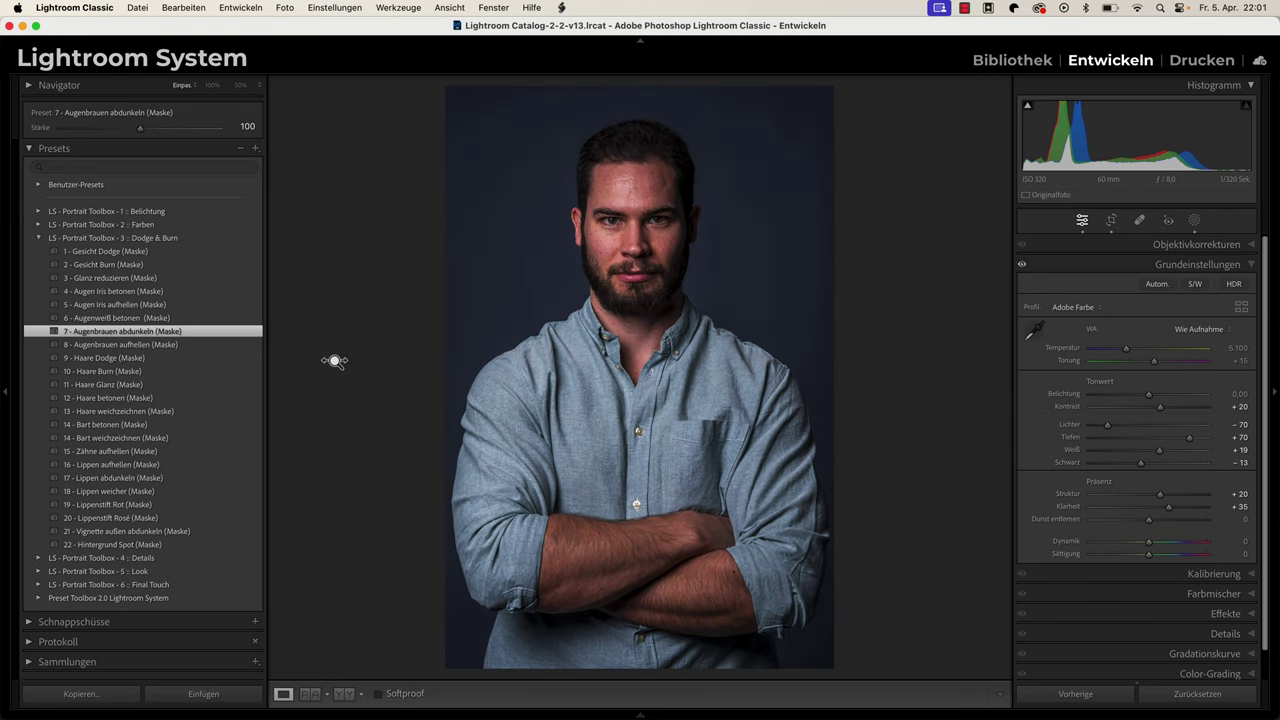
pyautogui.press('\\')
pyautogui.press('\\')
pyautogui.press('\\')
pyautogui.press('\\')
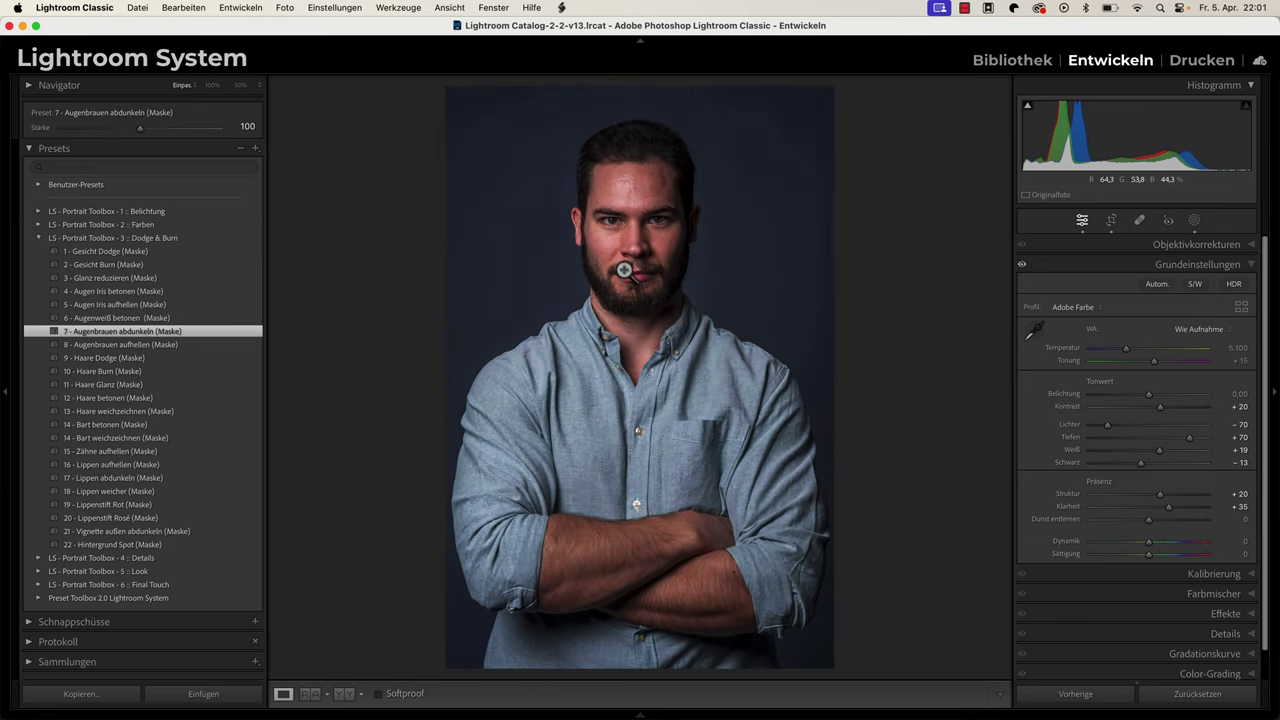
pyautogui.press('\\')
pyautogui.press('\\')
pyautogui.click(640, 245)
pyautogui.moveTo(646, 251); pyautogui.dragTo(649, 288)
pyautogui.press('\\')
pyautogui.press('\\')
pyautogui.press('\\')
pyautogui.press('\\')
pyautogui.press('\\')
pyautogui.press('\\')
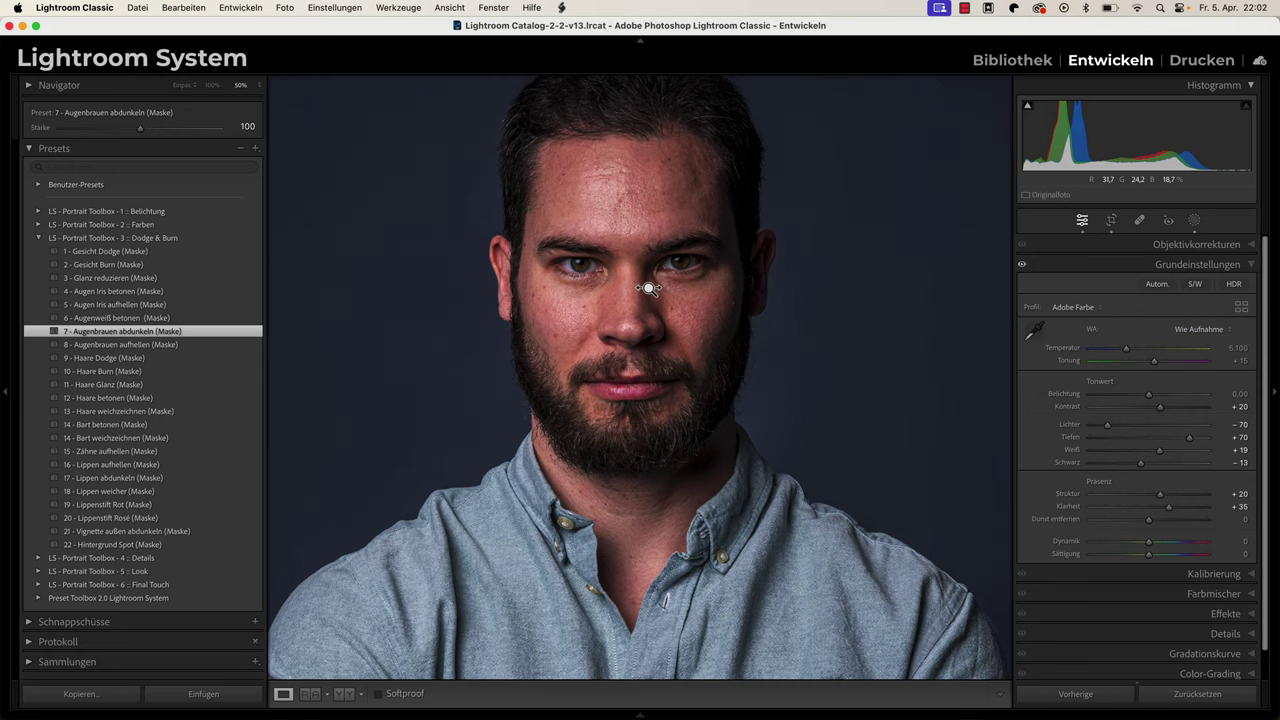
pyautogui.press('\\')
pyautogui.press('\\')
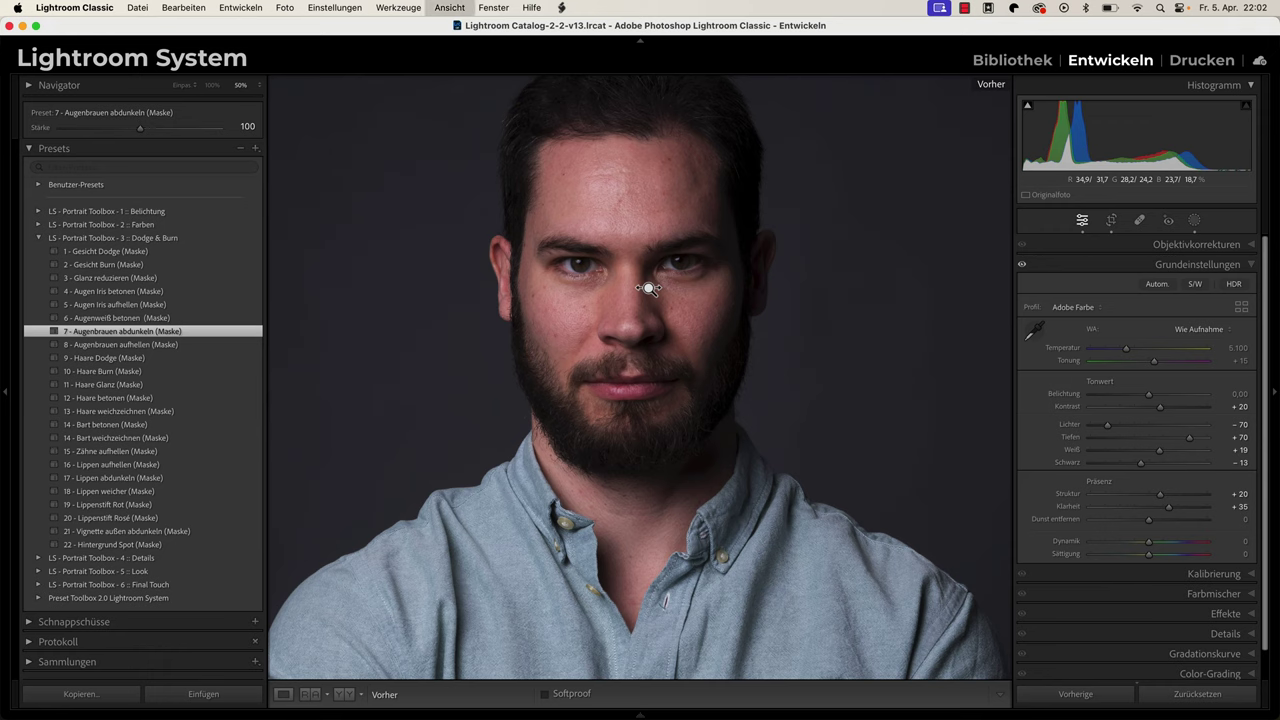
pyautogui.press('\\')
pyautogui.press('\\')
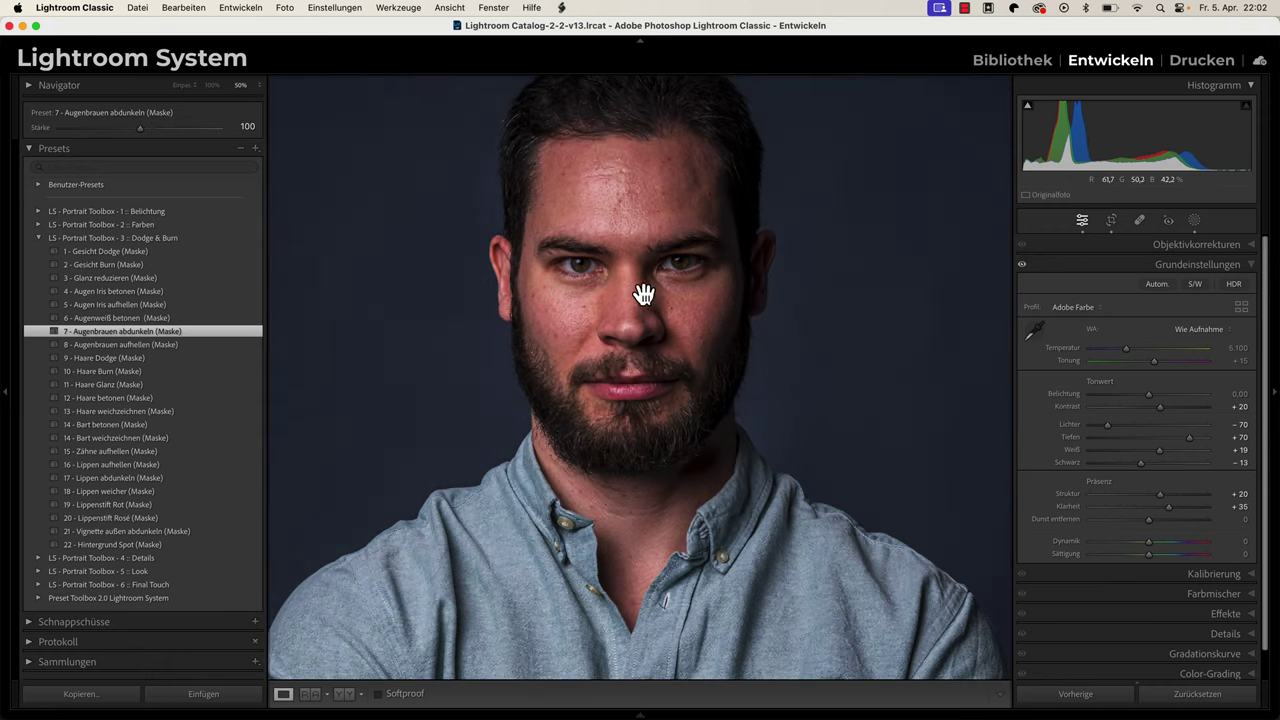
pyautogui.press('\\')
pyautogui.press('\\')
pyautogui.press('\\')
pyautogui.press('\\')
pyautogui.press('\\')
pyautogui.press('\\')
pyautogui.click(673, 308)
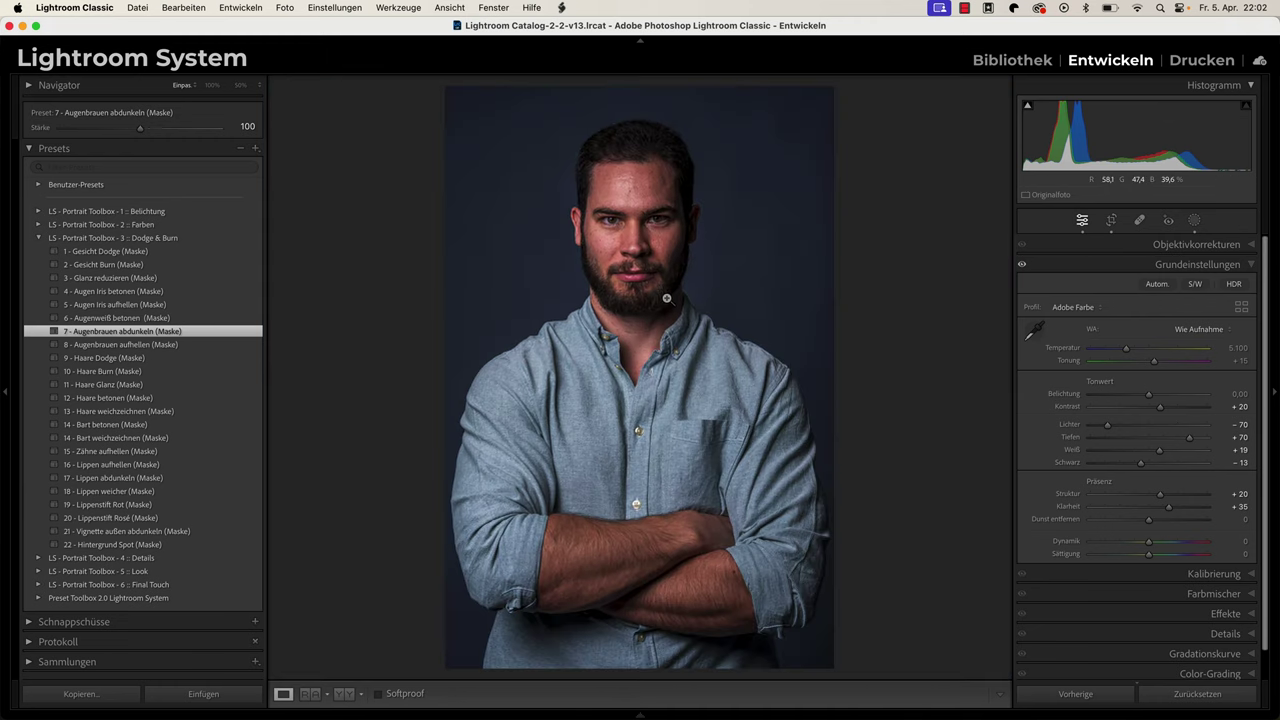